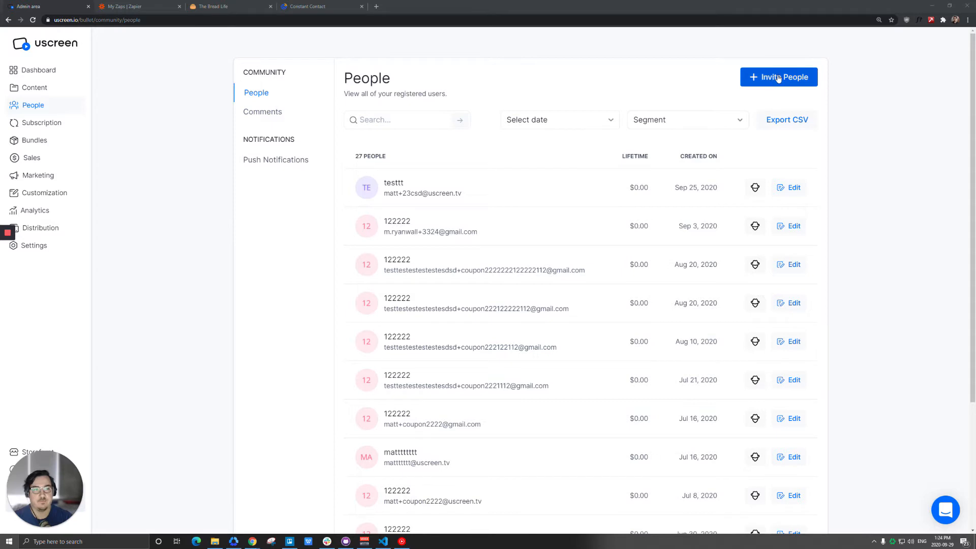
- Look at The Bread Life's customer sign-up form and return to the Uscreen People list
click(201, 7)
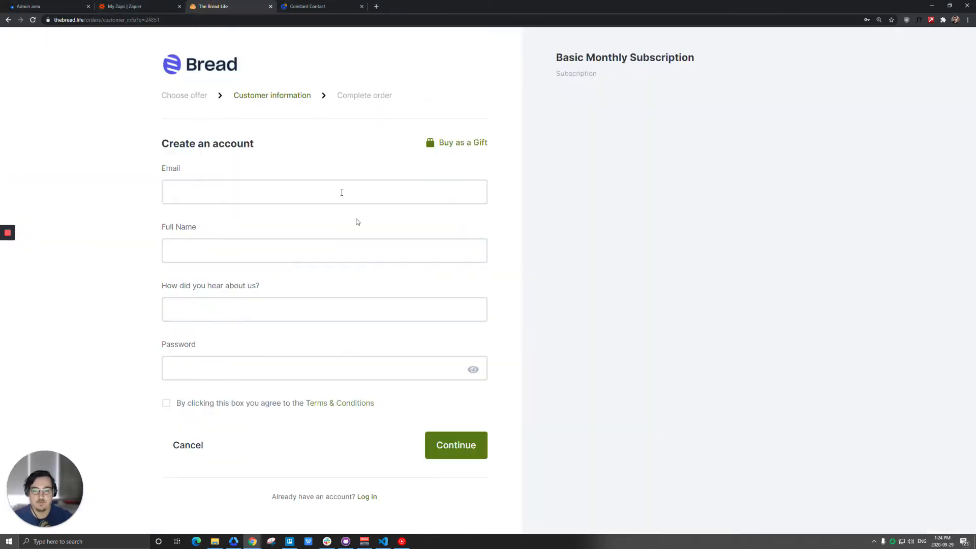
click(44, 7)
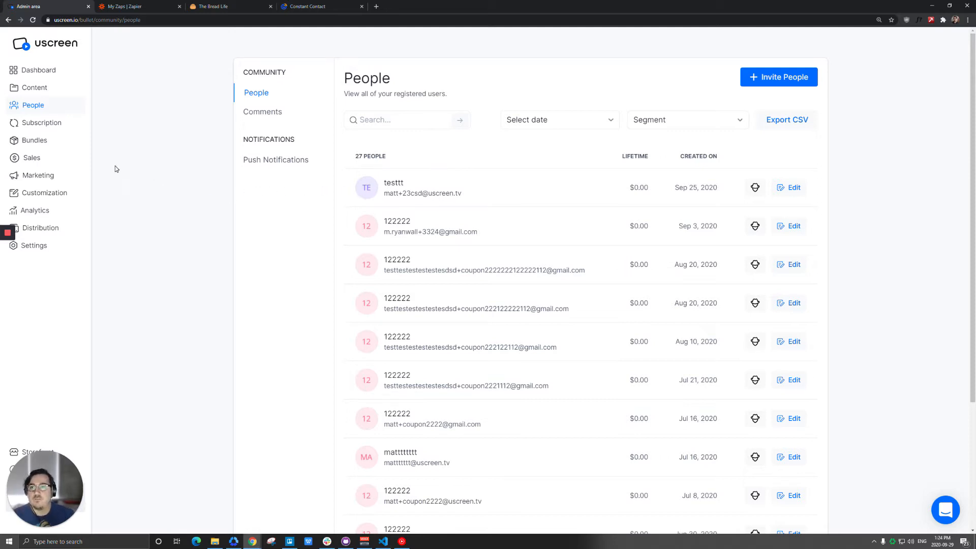
- Switch to Zapier, dismiss the trash notice and create a new zap
click(142, 10)
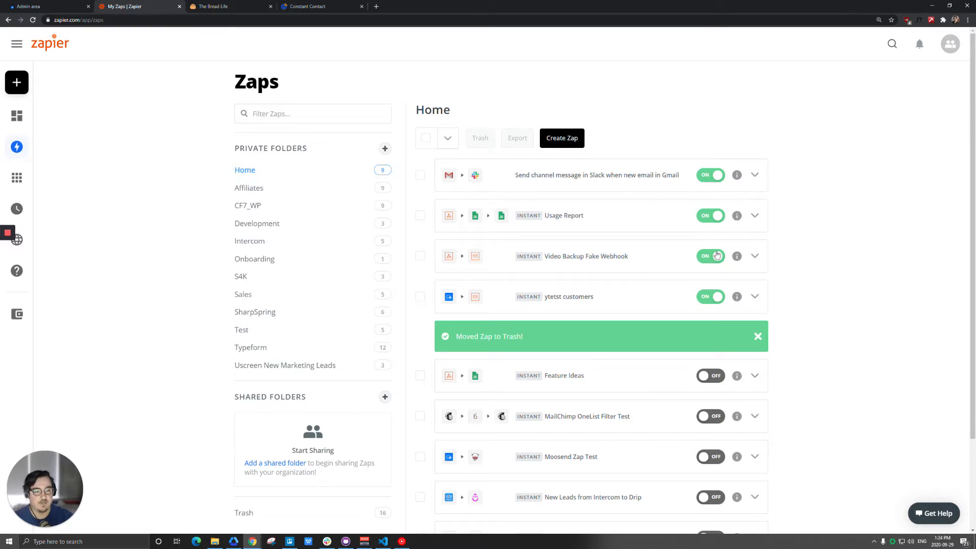
click(758, 336)
mouse_move(21, 82)
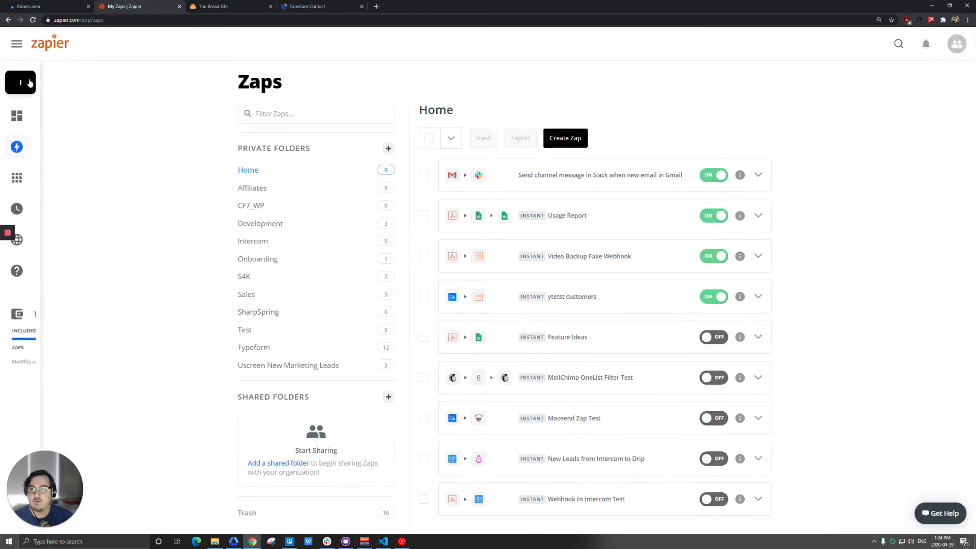
click(61, 82)
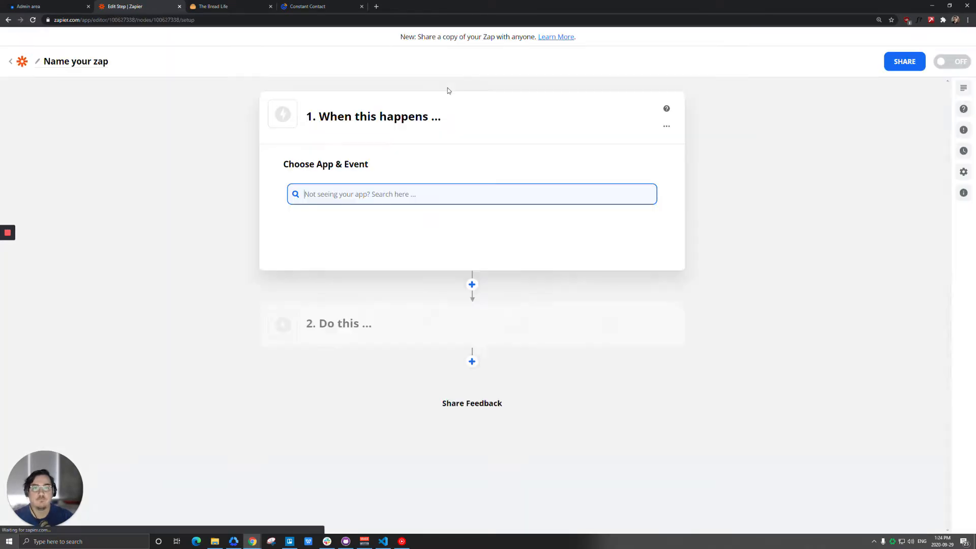
- Set the zap's trigger to the New Customer event in the Uscreen app
text(uscr)
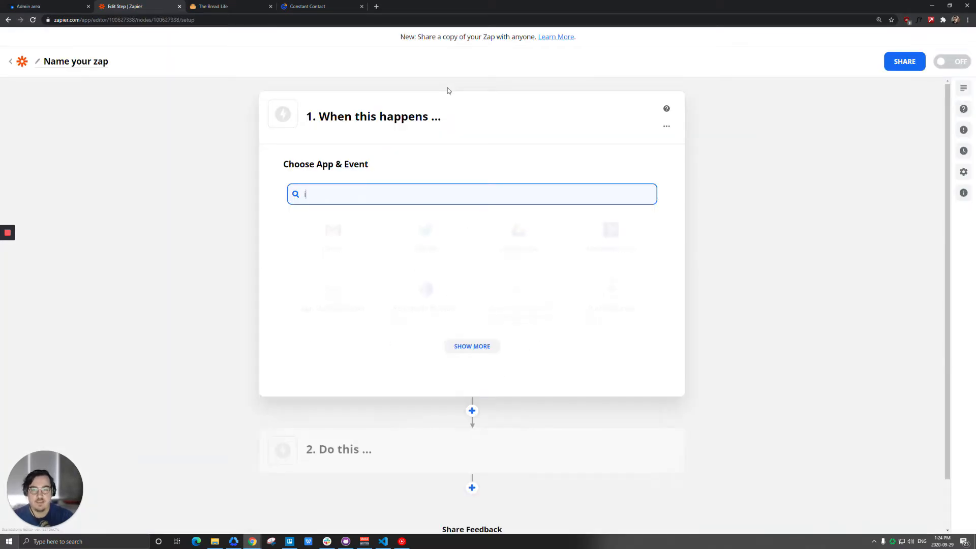
text(een)
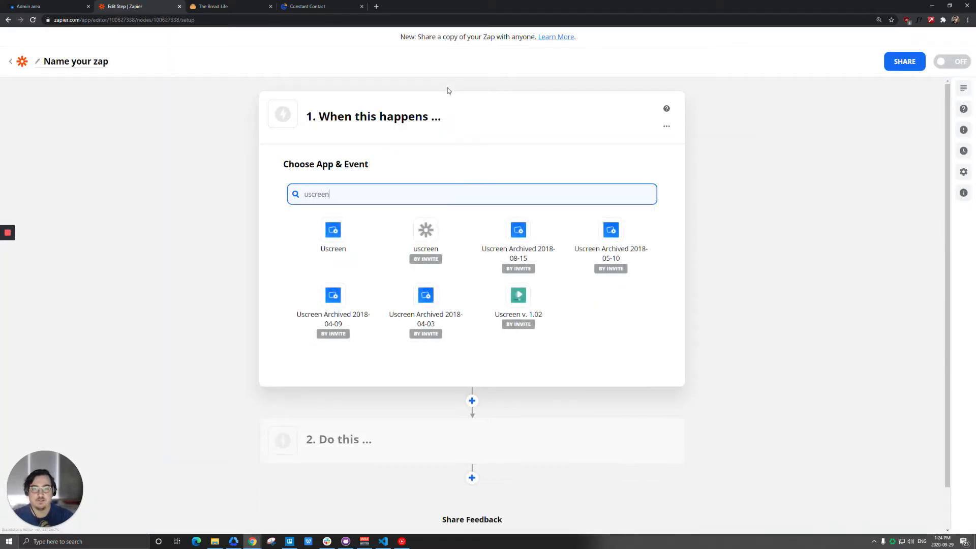
click(320, 232)
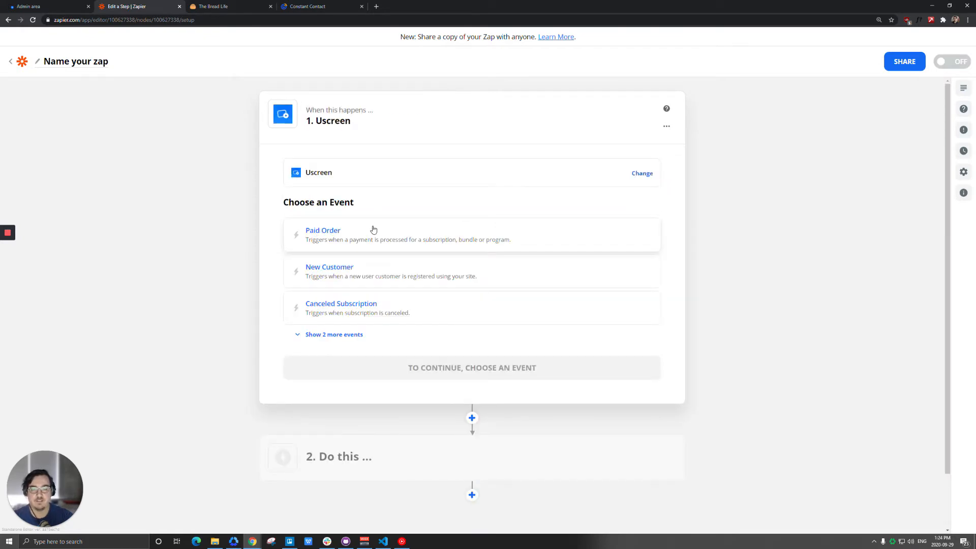
click(335, 272)
click(457, 267)
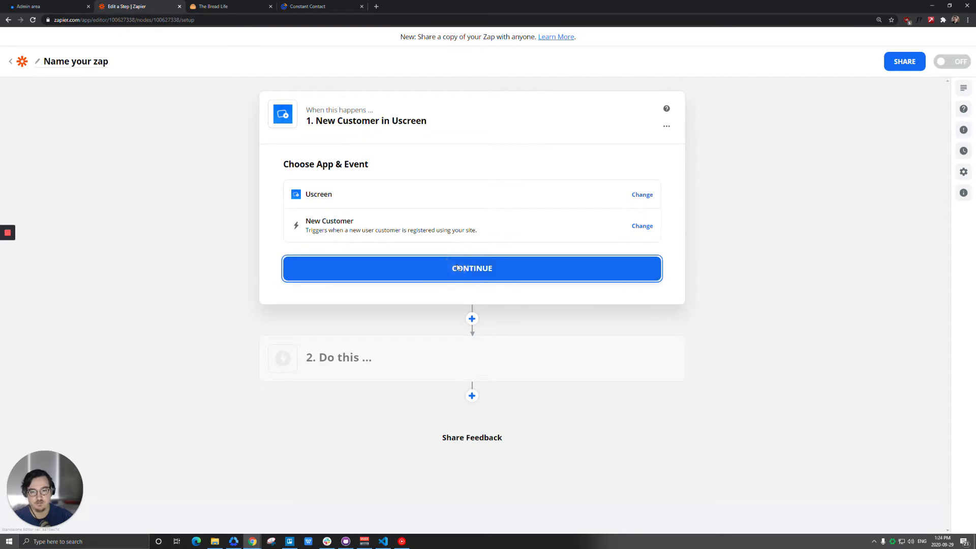
- Choose the Uscreen The Bread Life account for the trigger
click(433, 228)
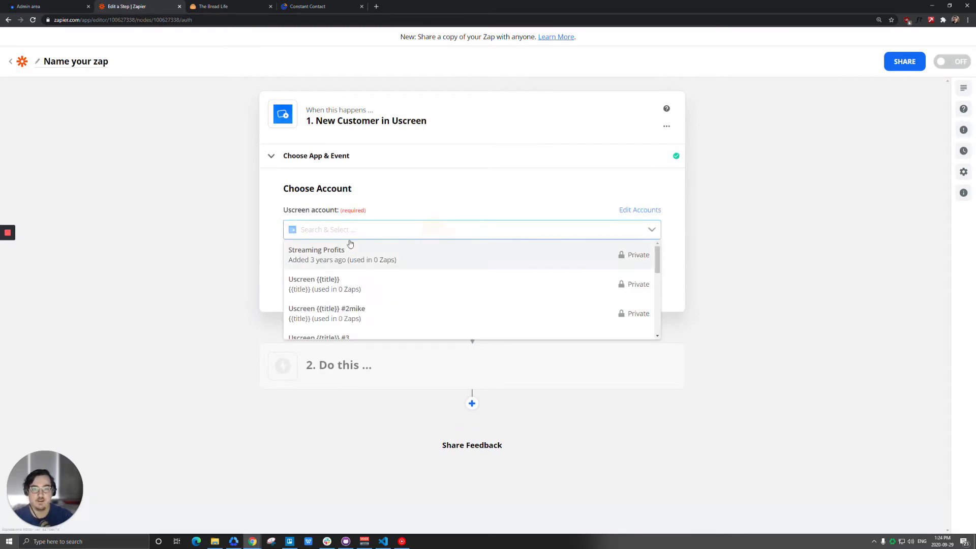
text(bread)
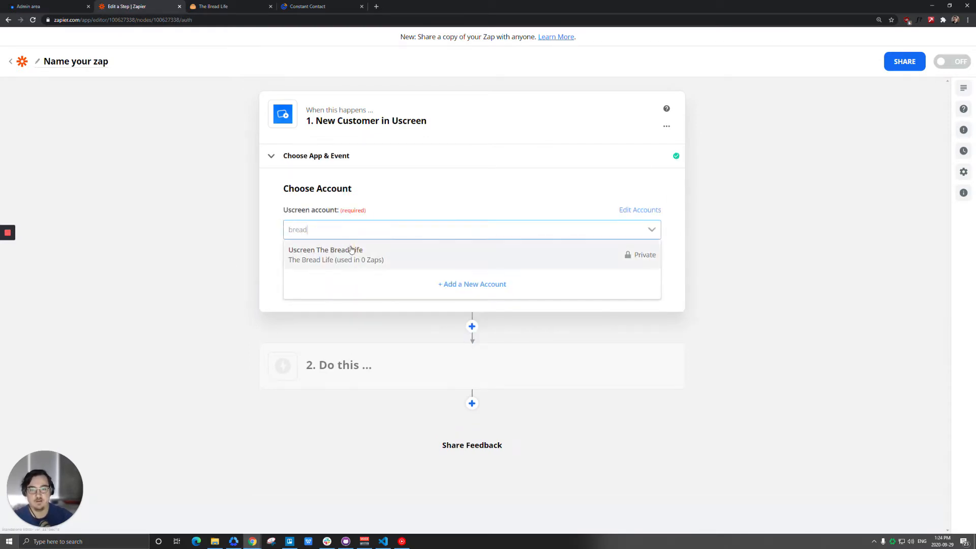
click(349, 251)
click(456, 284)
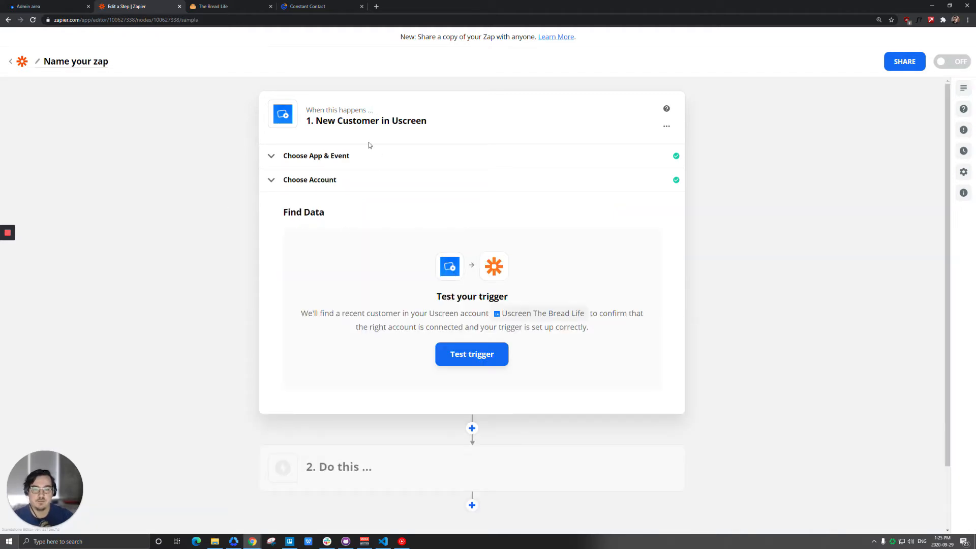
- Test the New Customer trigger, compare the sample with the Uscreen People list, and accept it to continue to the action
click(464, 358)
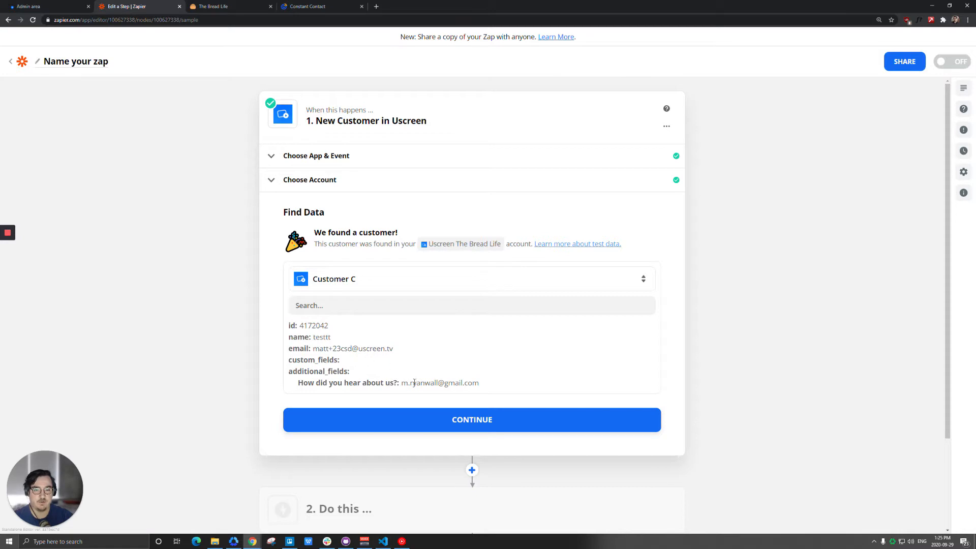
click(51, 6)
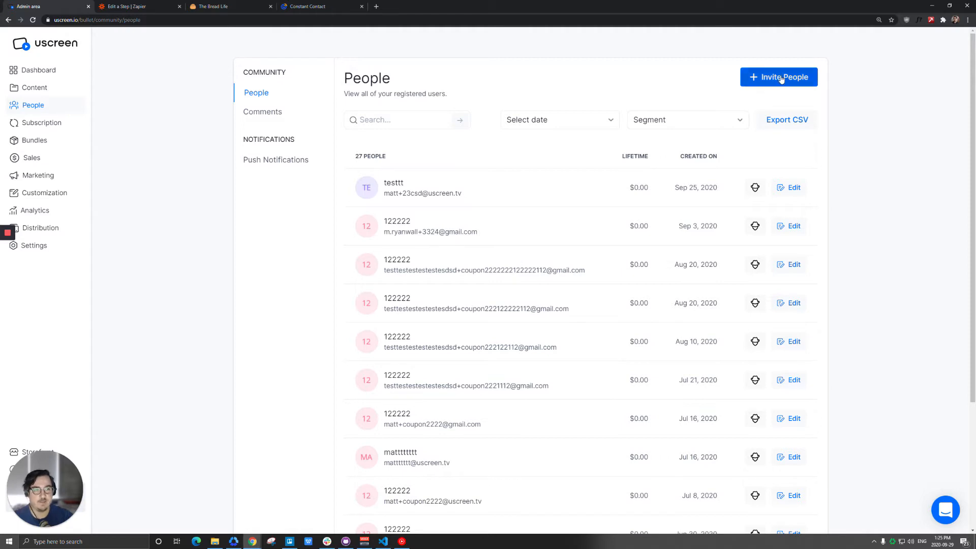
click(133, 7)
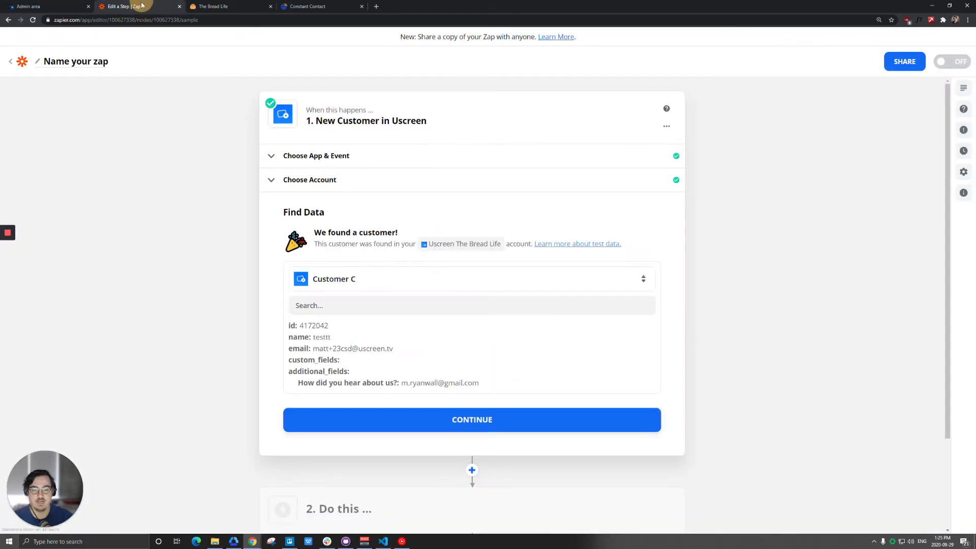
click(494, 422)
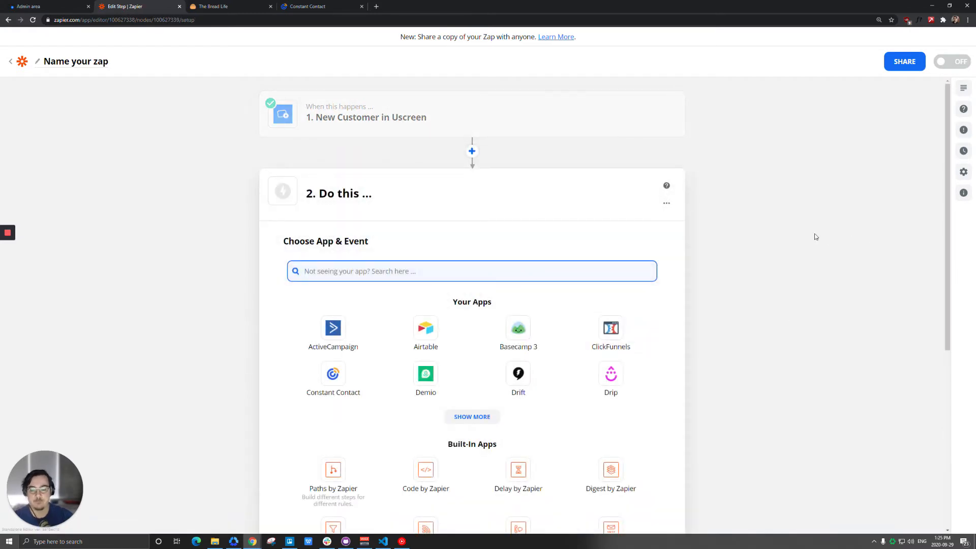
- Set the zap's action to the Create Contact event in the Constant Contact app
text(consta)
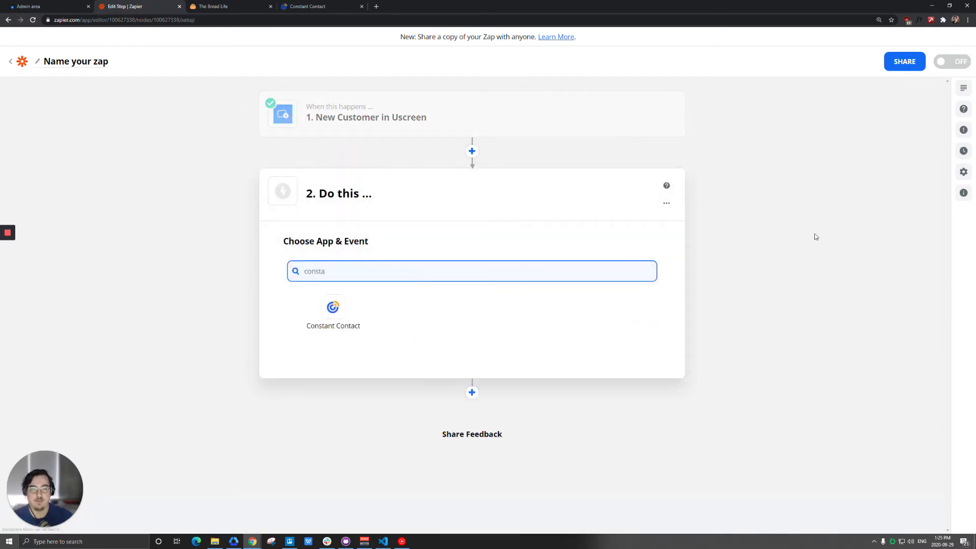
click(333, 308)
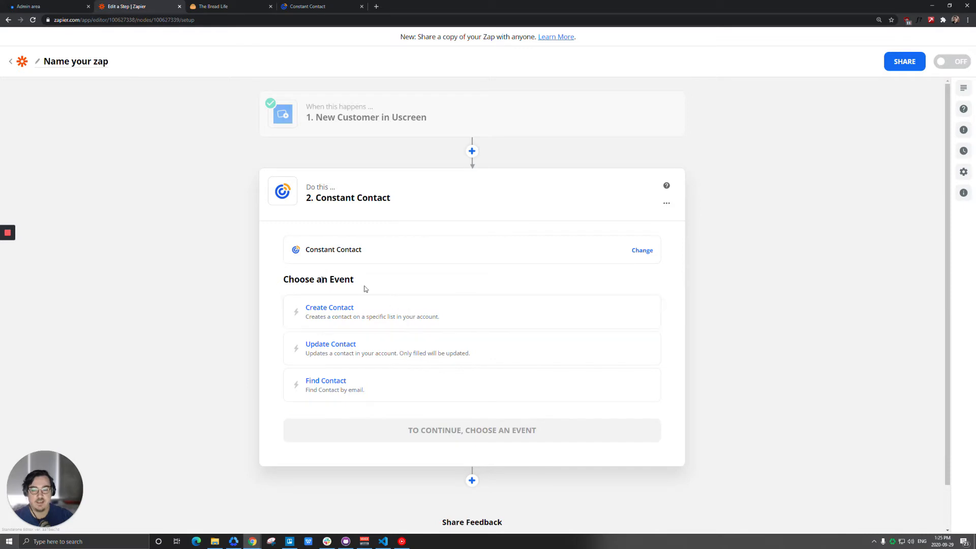
click(381, 311)
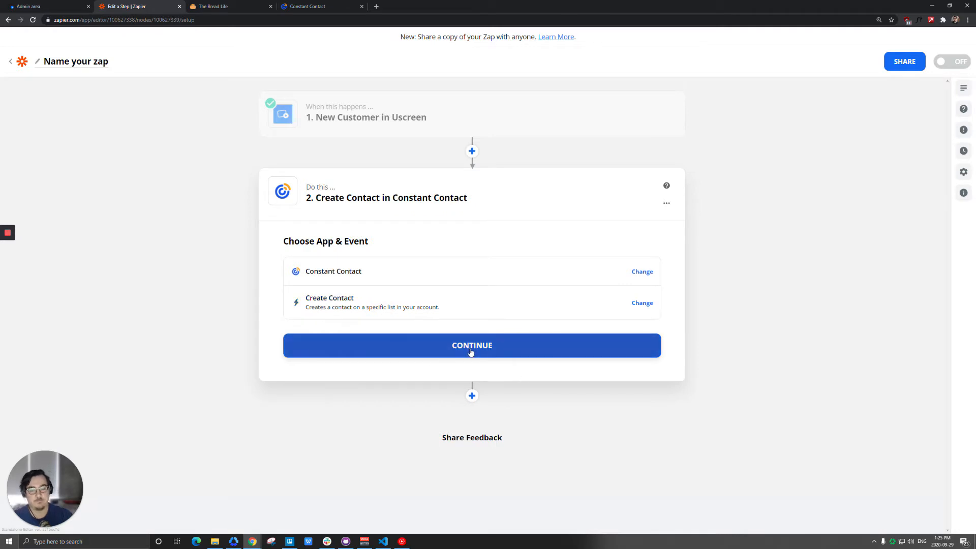
click(471, 350)
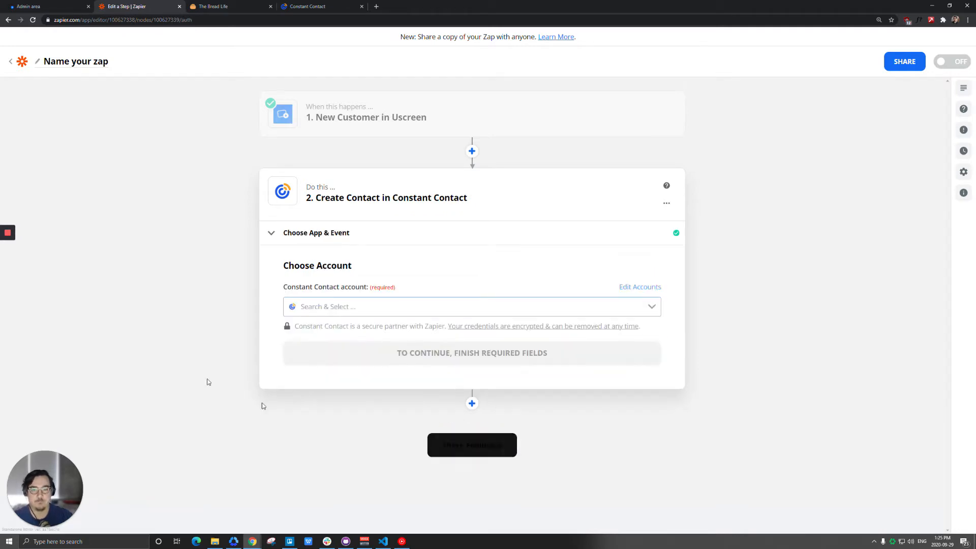
- Choose the already connected Constant Contact account for the Create Contact action
click(395, 308)
click(371, 325)
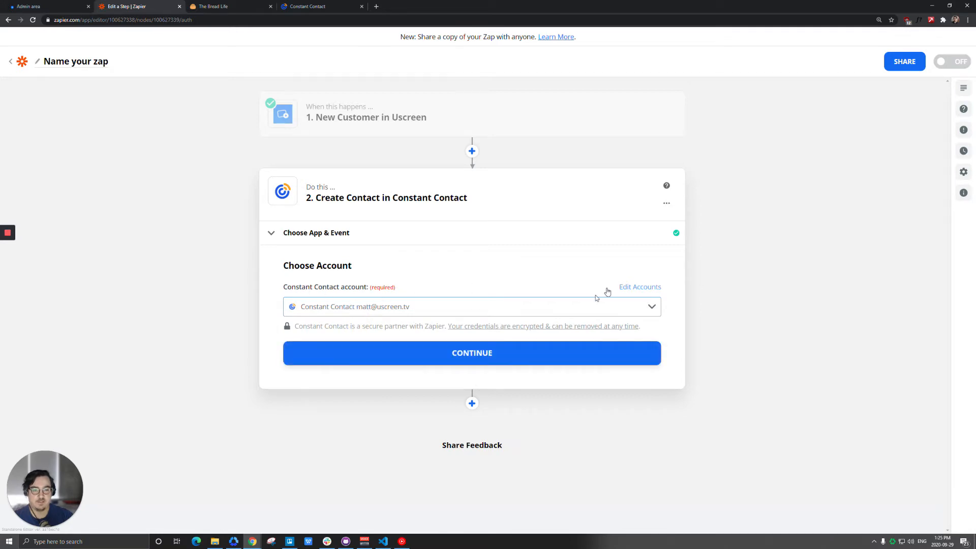
click(432, 352)
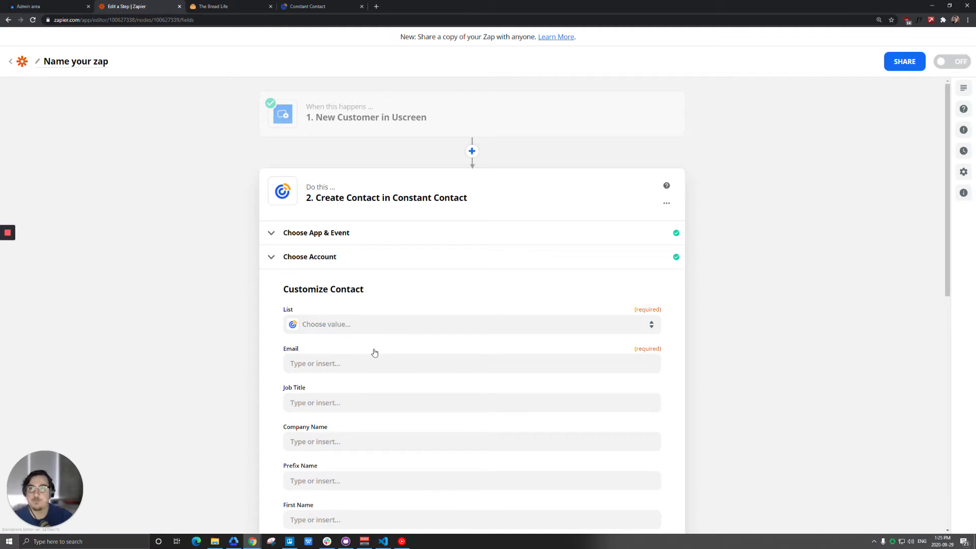
- Check the available contact lists in Constant Contact and set the action's List to Uscreen People
click(293, 9)
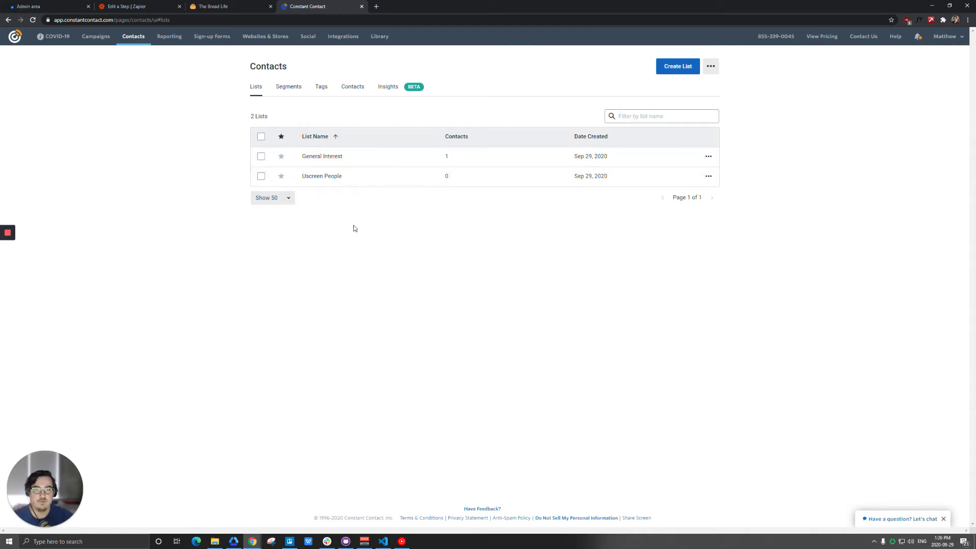
click(145, 7)
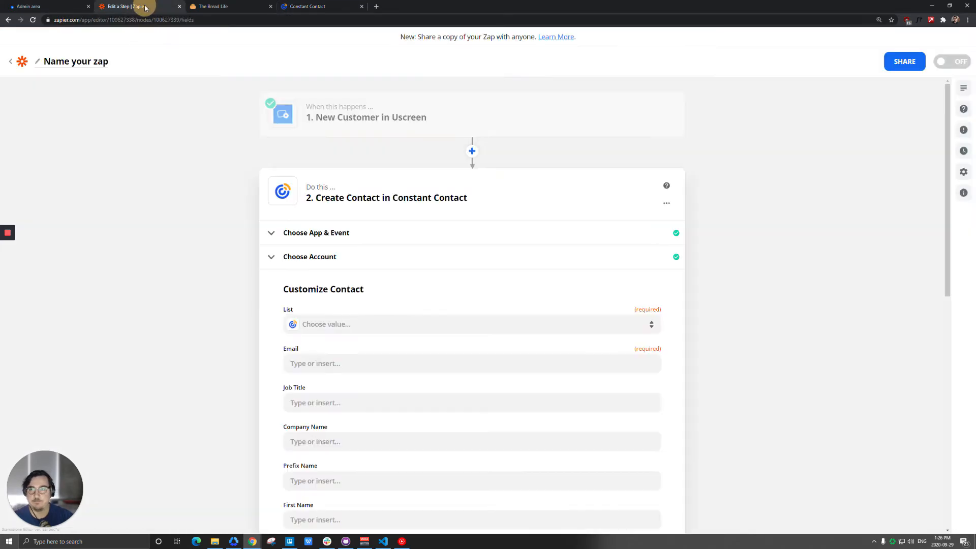
click(344, 324)
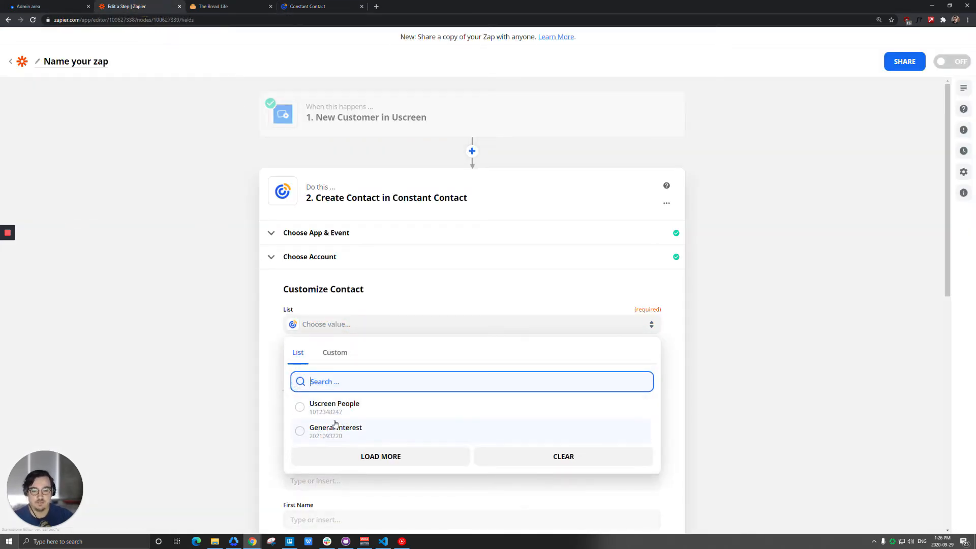
click(331, 411)
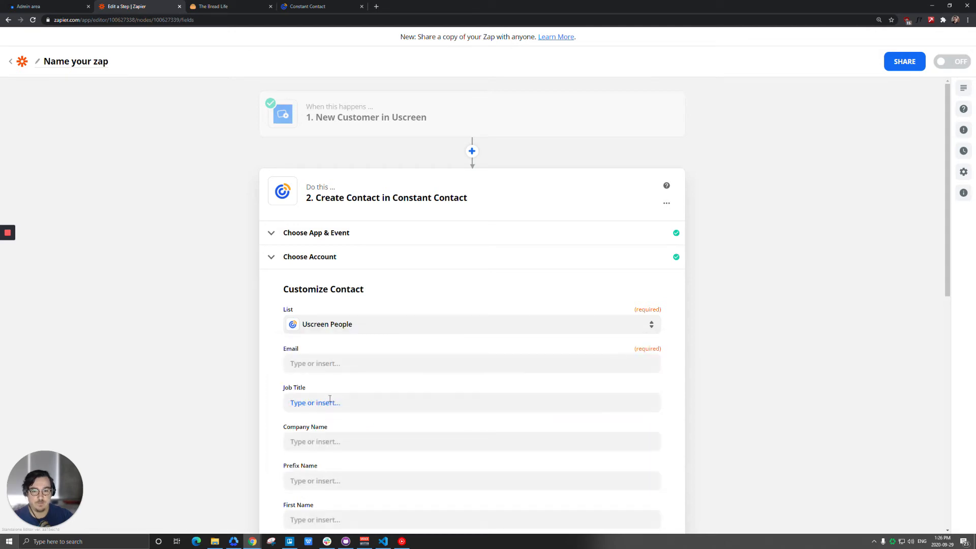
- Map the contact's required Email field to the Email value from the Uscreen trigger
click(333, 364)
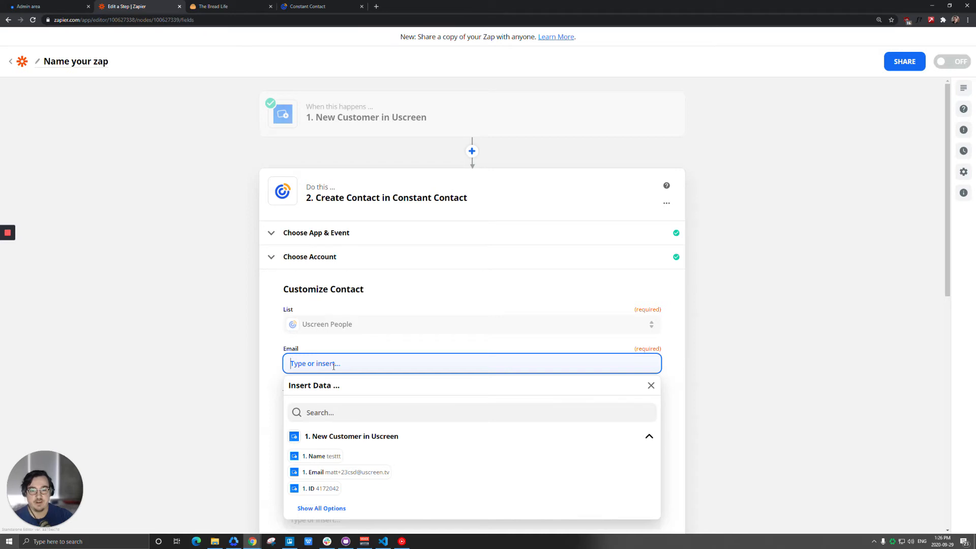
click(354, 472)
click(374, 293)
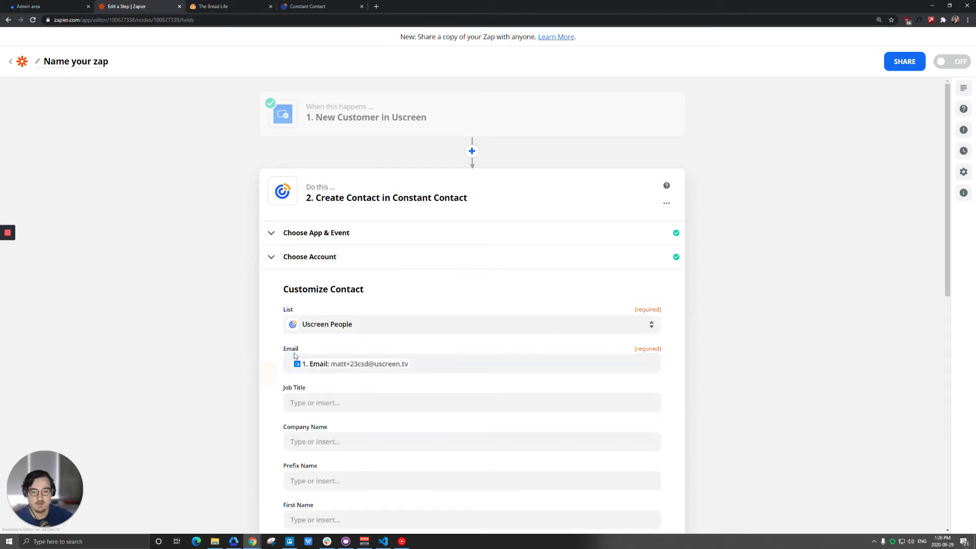
- Map the contact's First Name field to the Name value from the Uscreen trigger
scroll(373, 293, down, 2)
scroll(345, 273, down, 1)
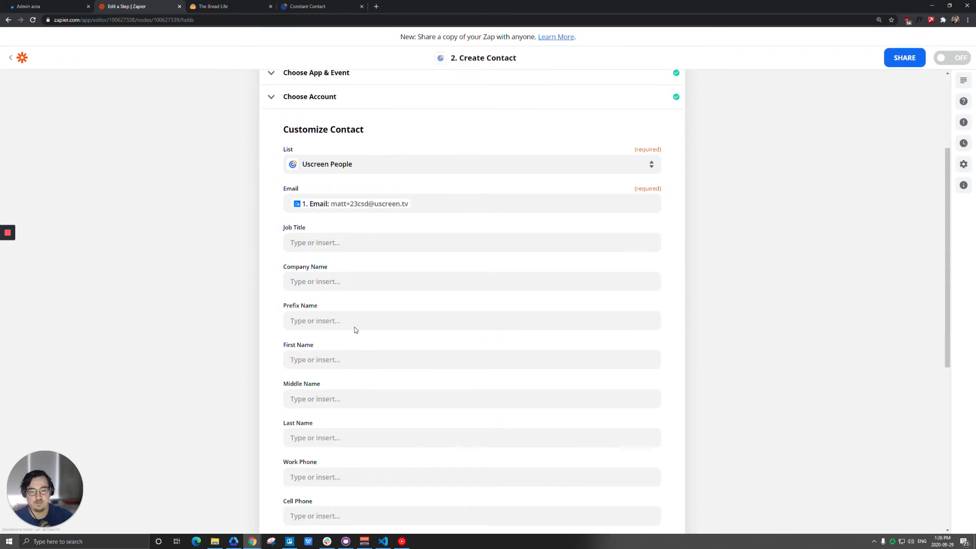
scroll(370, 331, down, 4)
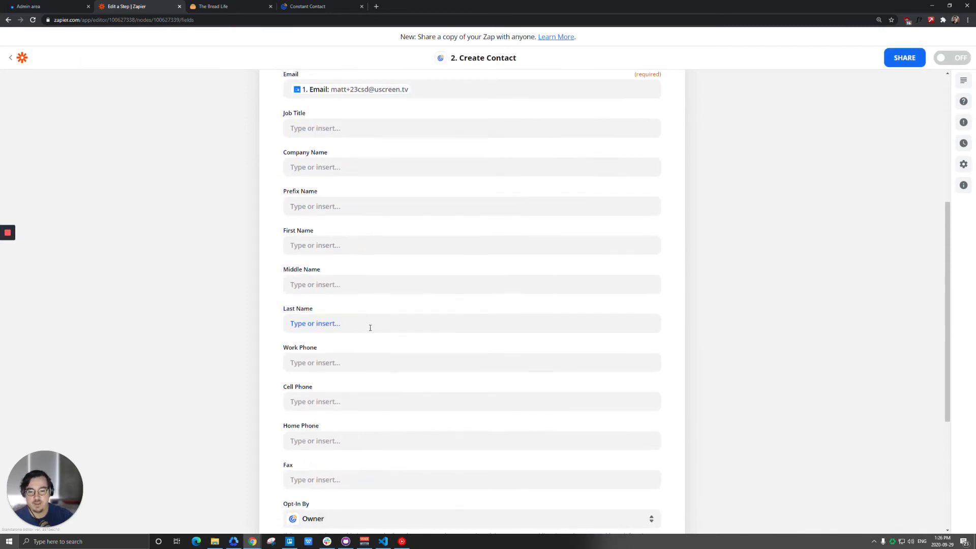
scroll(370, 327, up, 2)
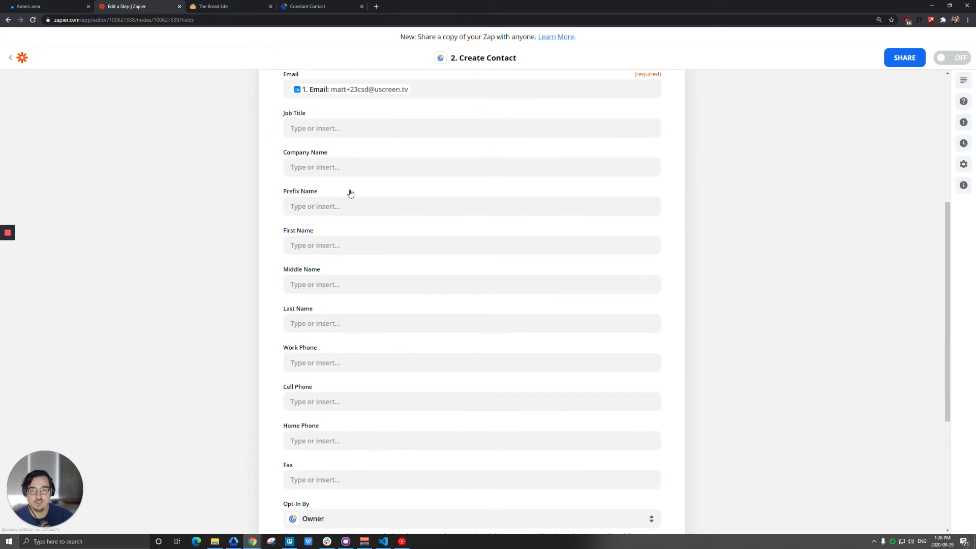
click(340, 243)
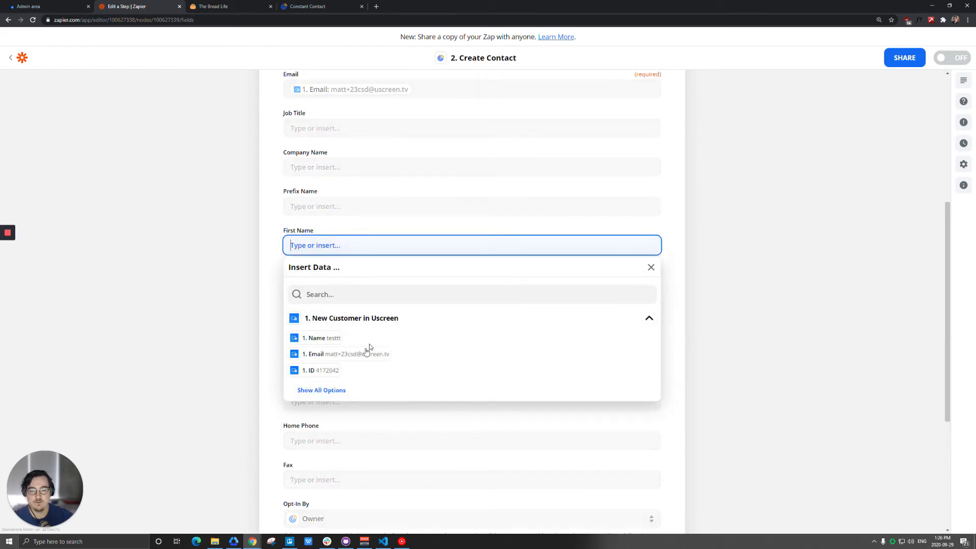
click(325, 391)
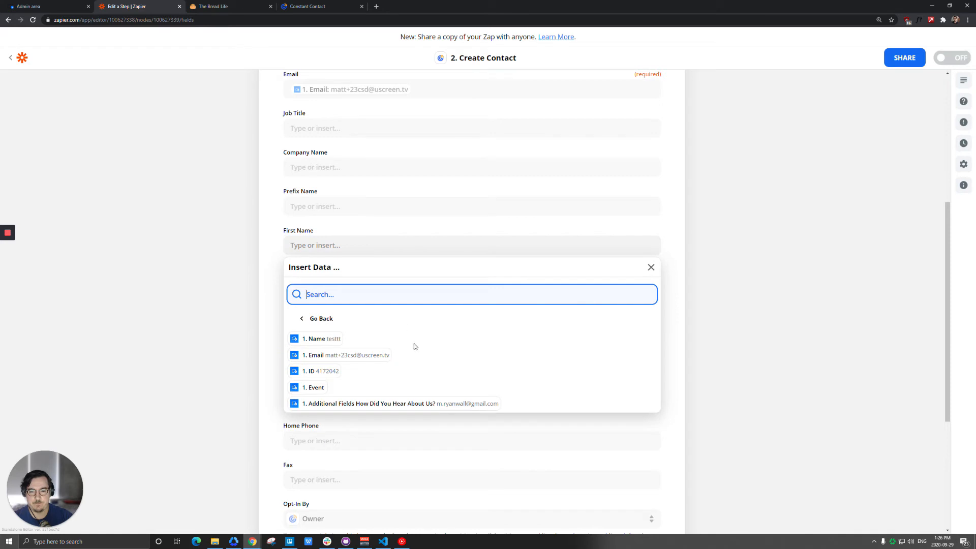
click(333, 339)
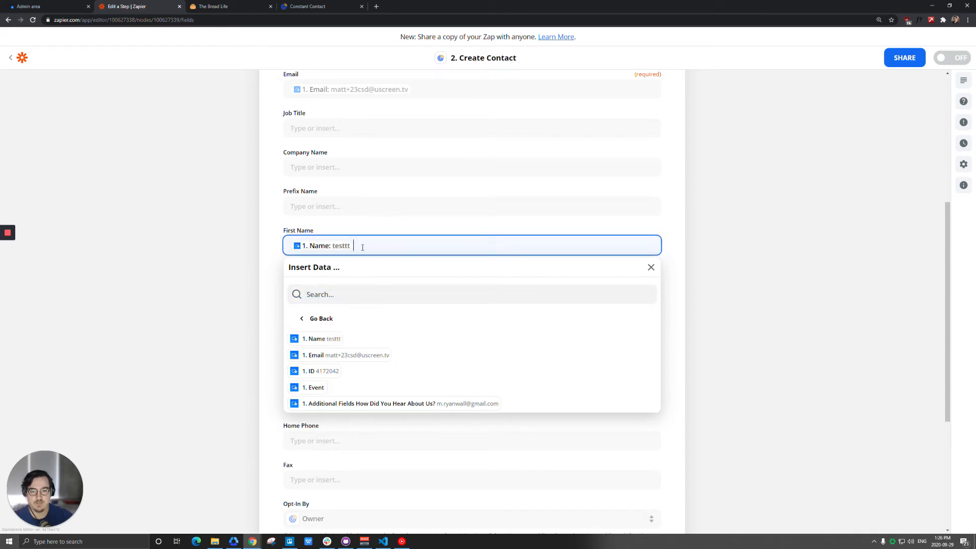
click(272, 235)
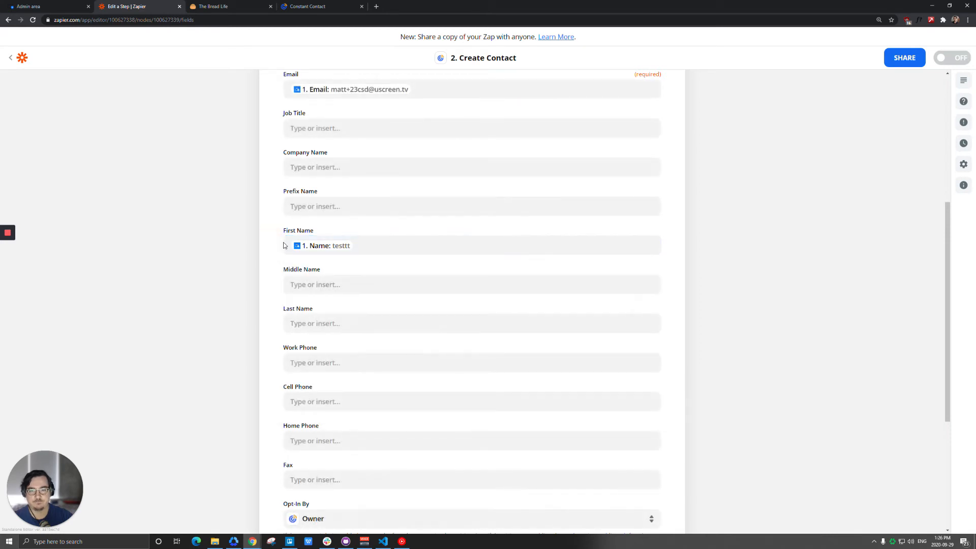
- Check the Opt-In By choices for the contact, keeping Owner, and look at The Bread Life site for comparison
scroll(425, 232, down, 3)
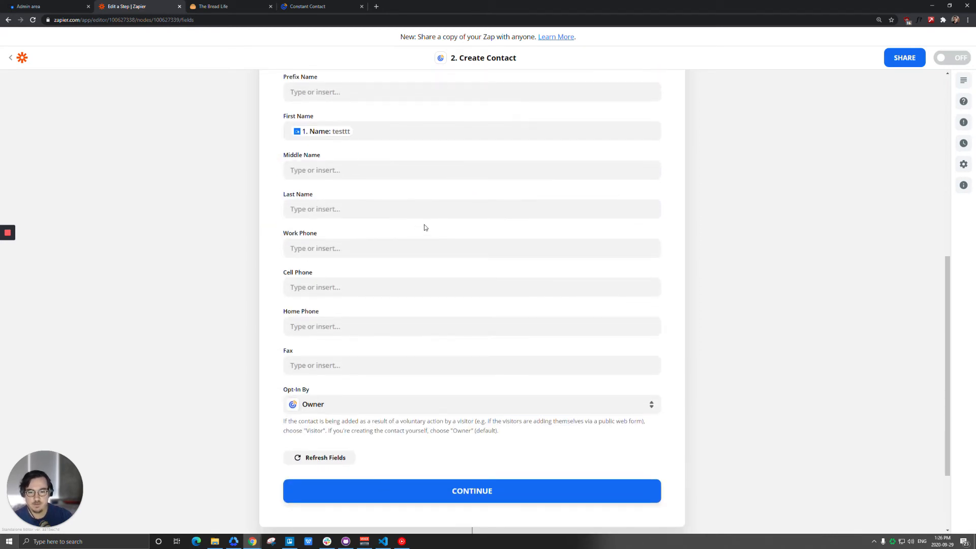
click(406, 404)
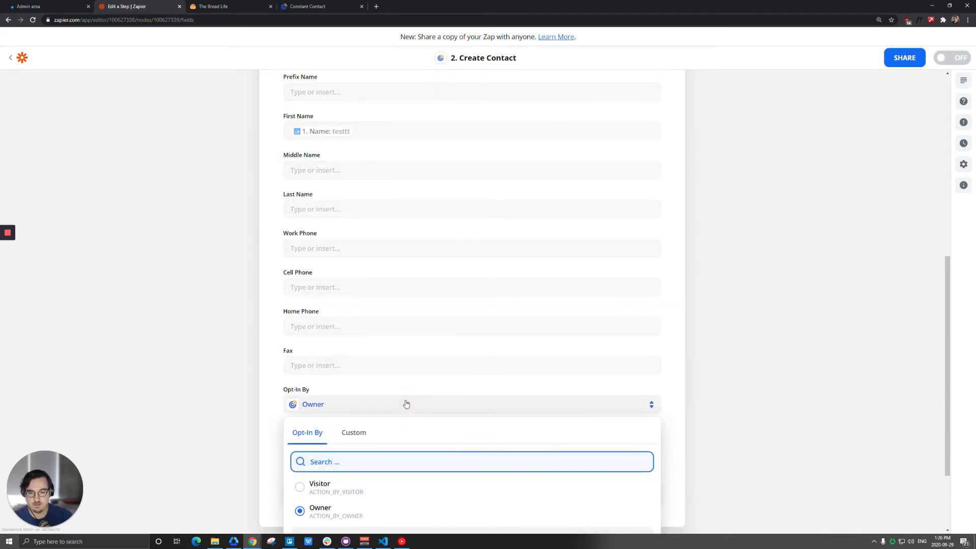
click(279, 382)
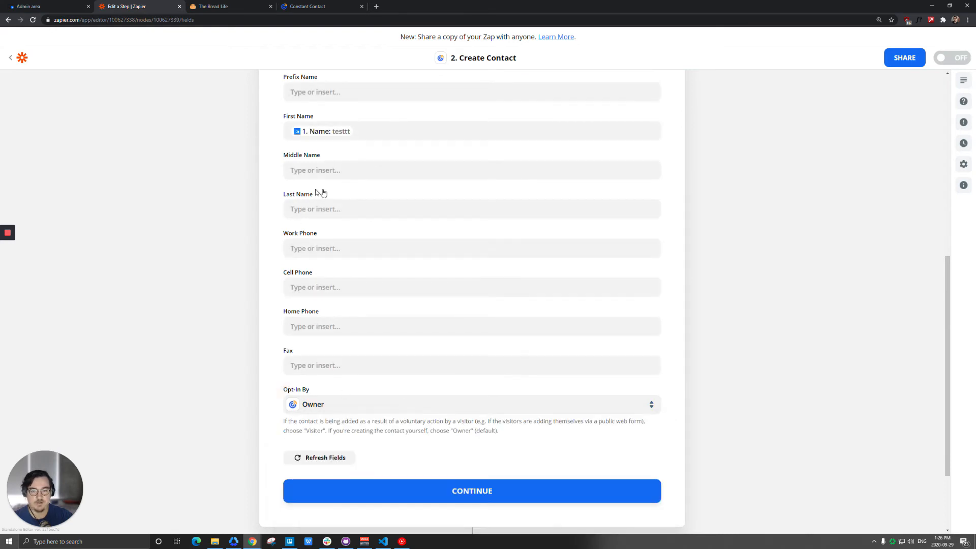
click(214, 7)
click(129, 7)
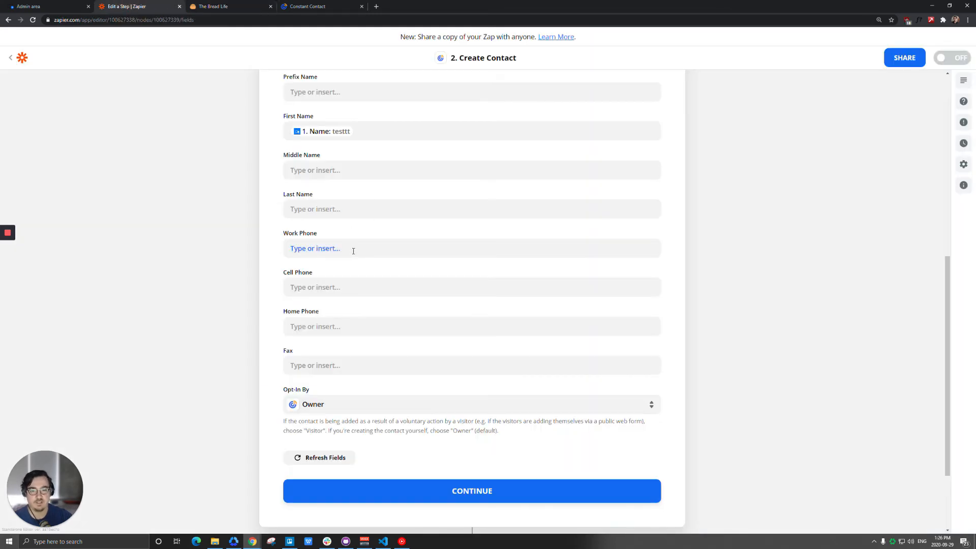
- Finish customizing the contact and send a test contact to Constant Contact with the option to review the result
scroll(567, 327, down, 3)
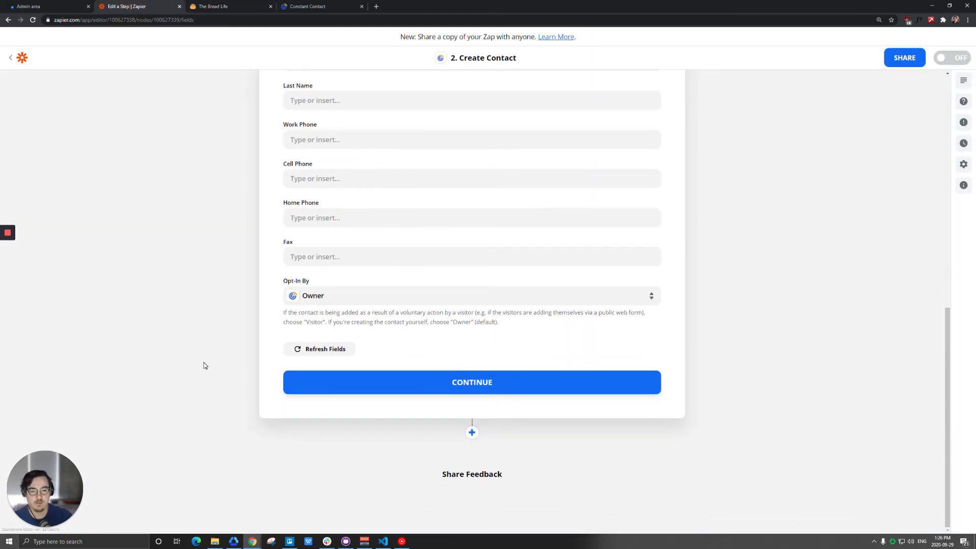
click(476, 382)
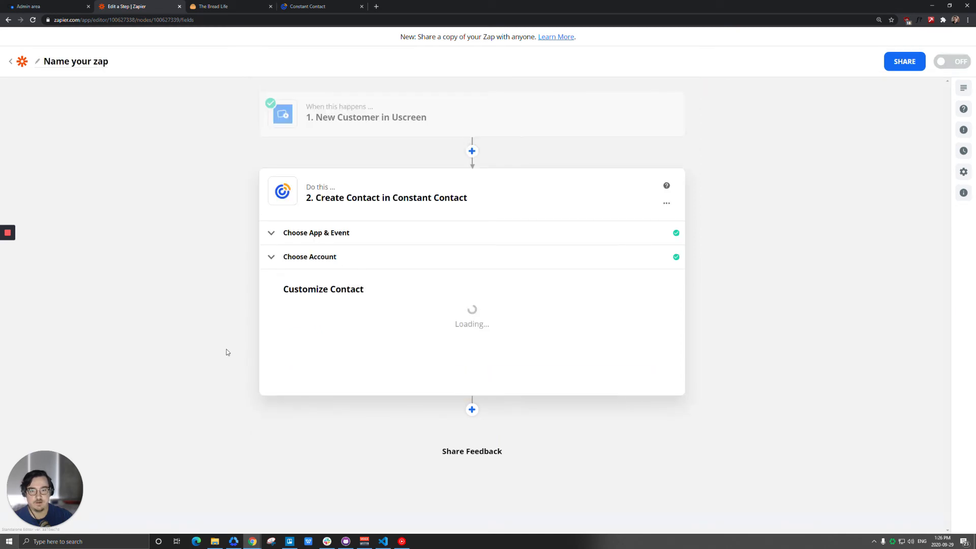
scroll(397, 316, down, 3)
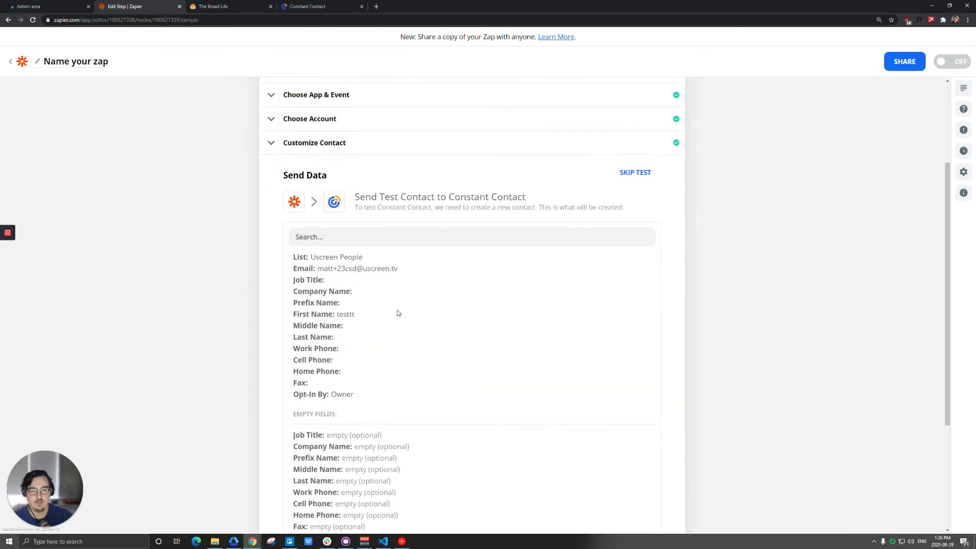
scroll(398, 311, down, 2)
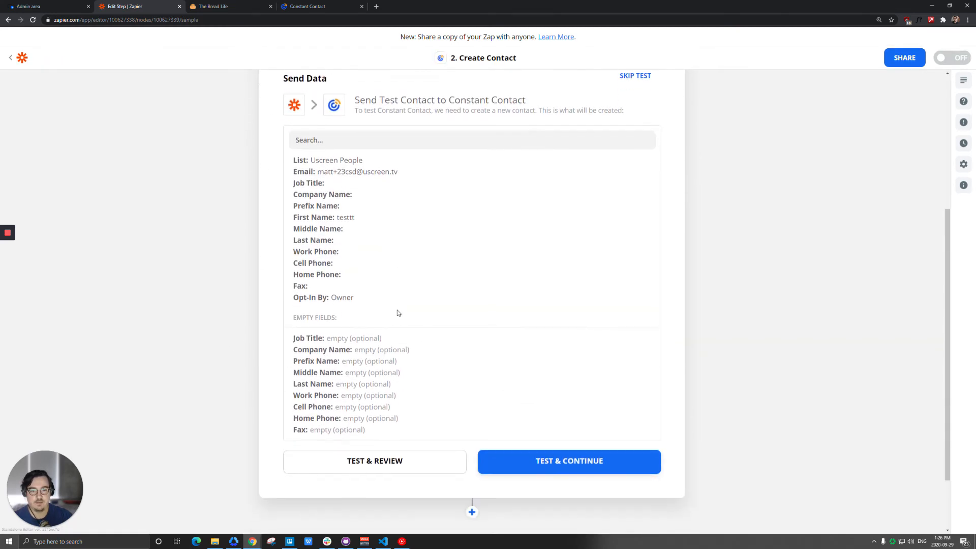
click(382, 460)
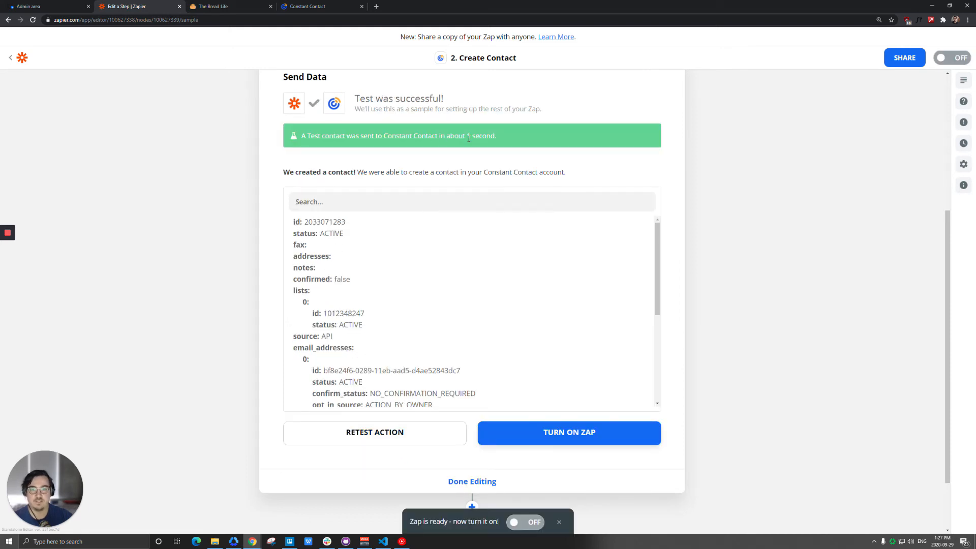
- Check the Uscreen People list in Constant Contact for the test contact, and view the account creation form on The Bread Life site
click(309, 6)
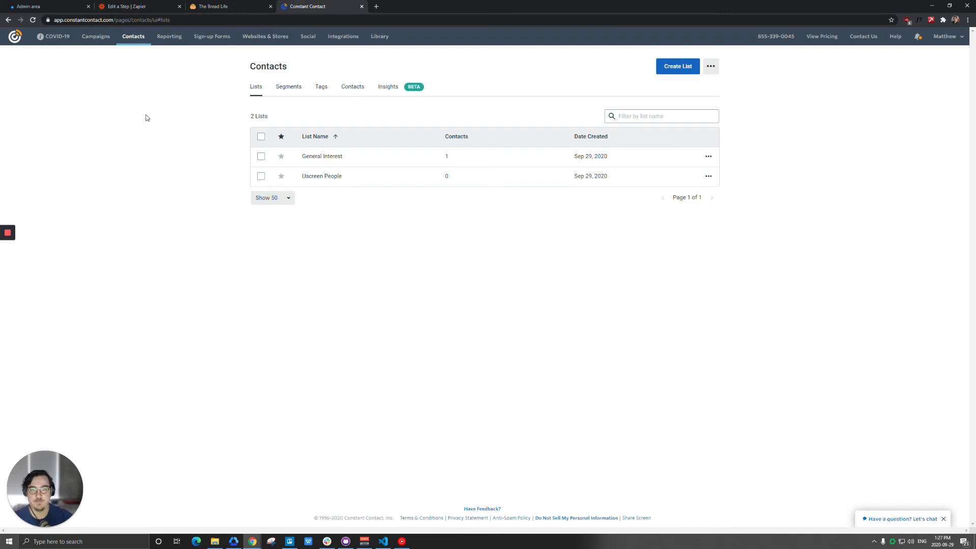
click(337, 178)
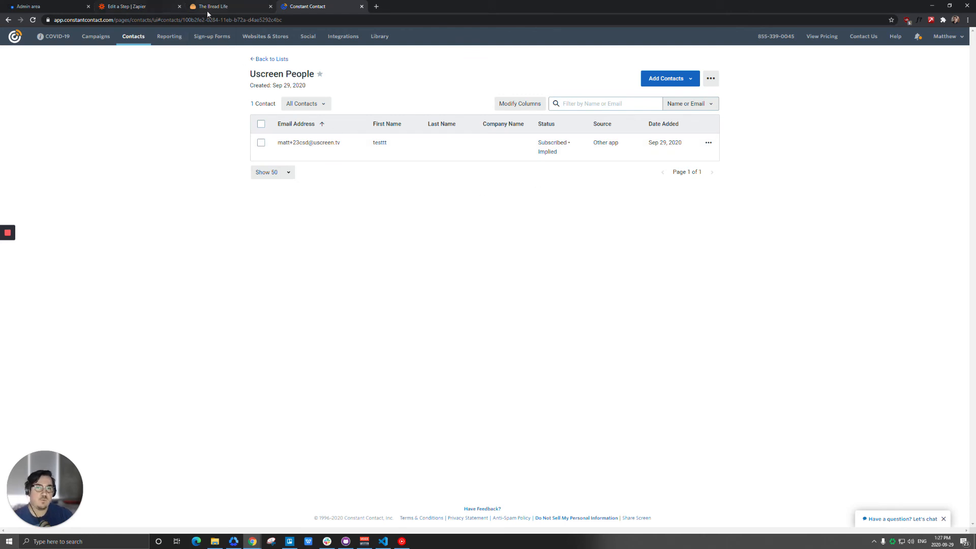
click(271, 59)
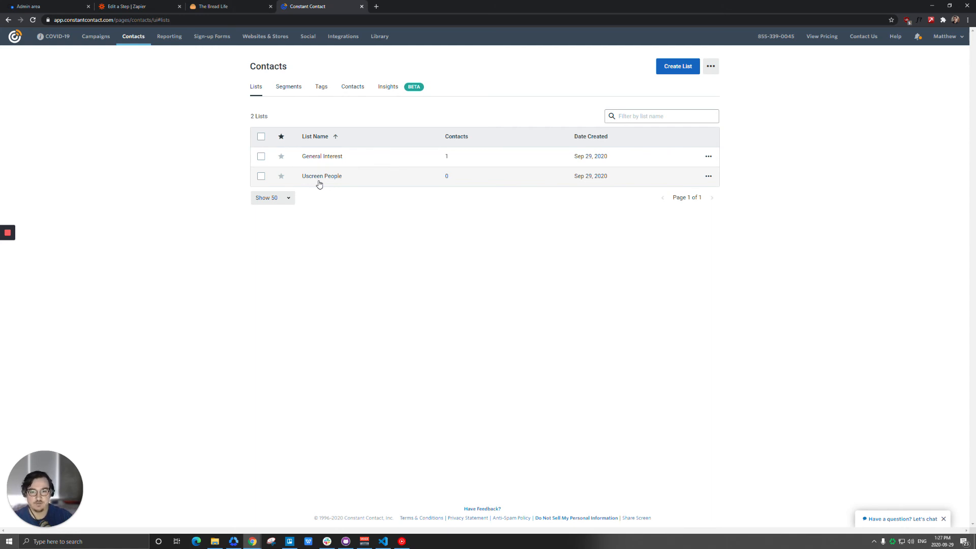
click(213, 6)
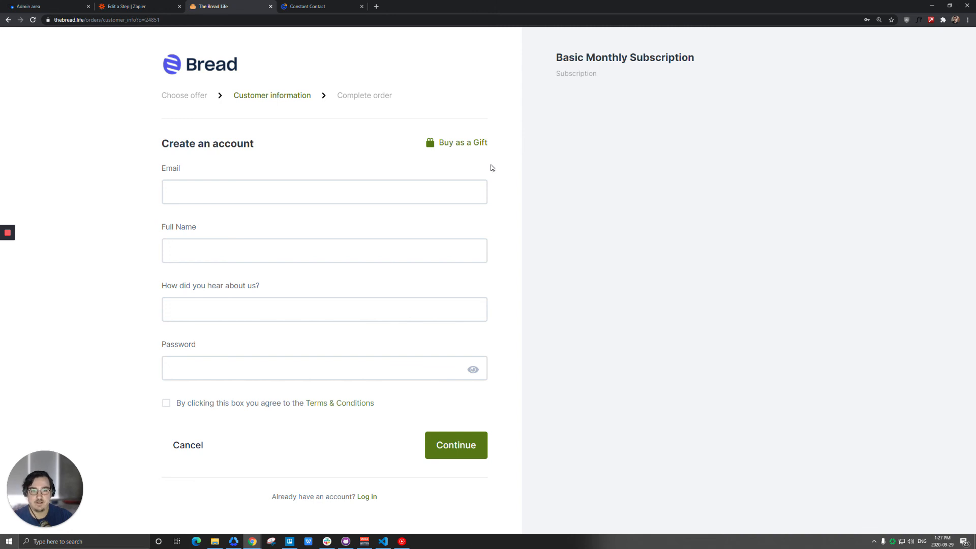
click(306, 7)
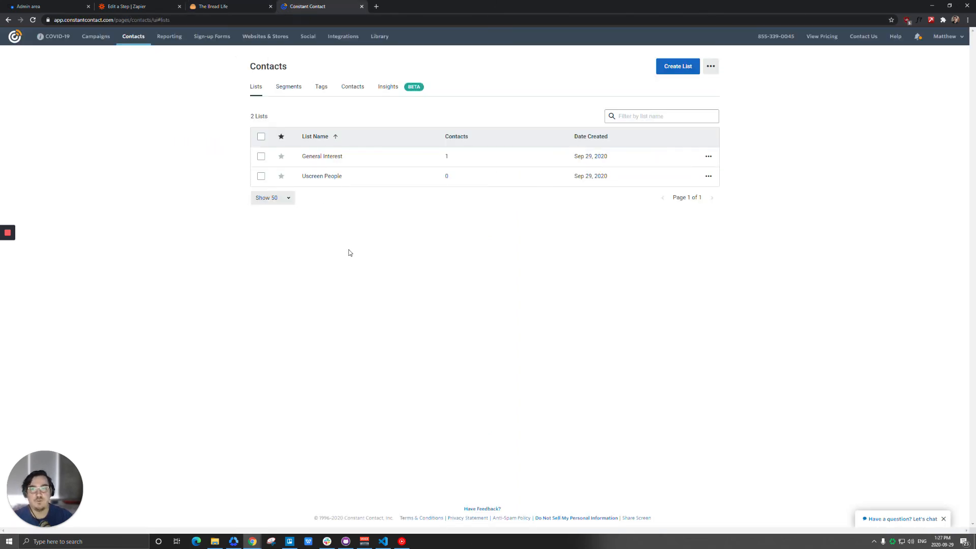
- Return to the zap in Zapier and open its New Customer in Uscreen trigger step
click(153, 6)
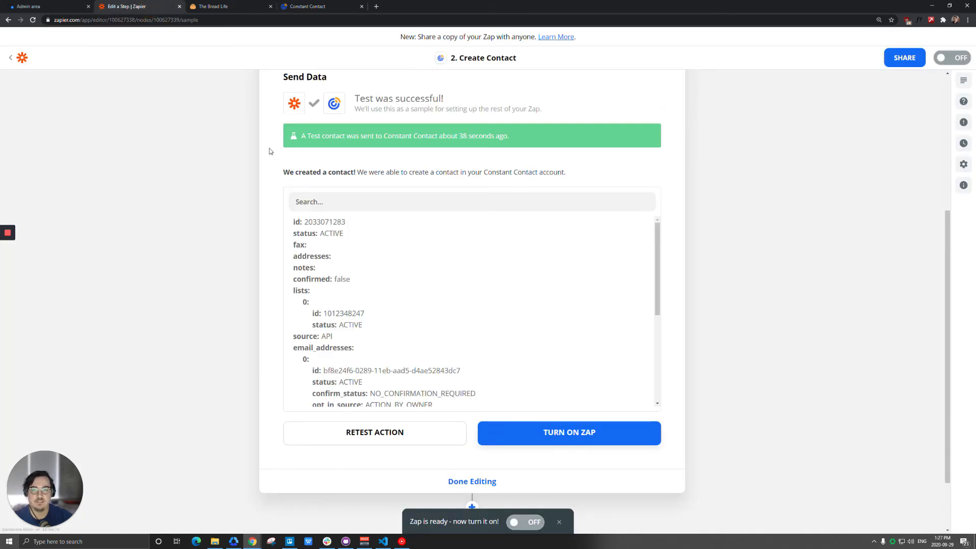
scroll(269, 151, up, 5)
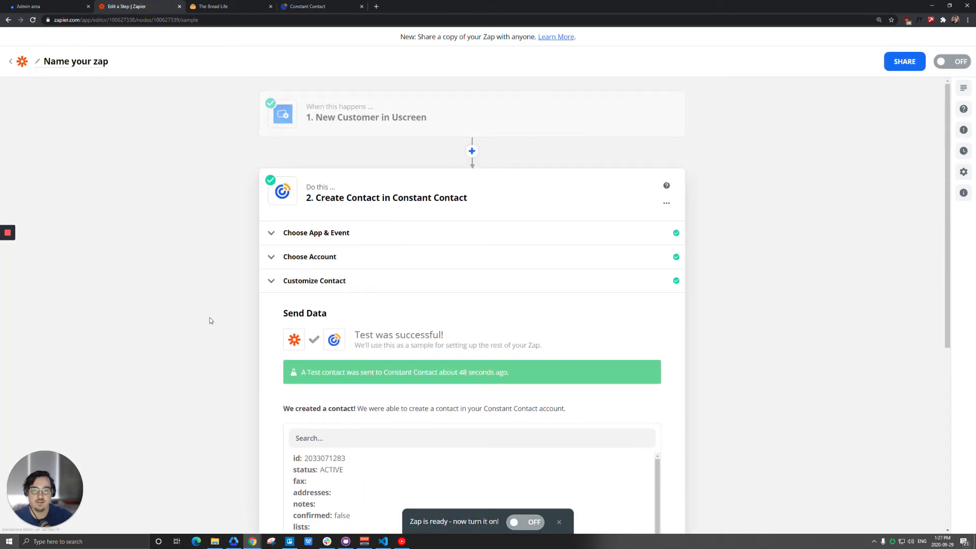
click(390, 118)
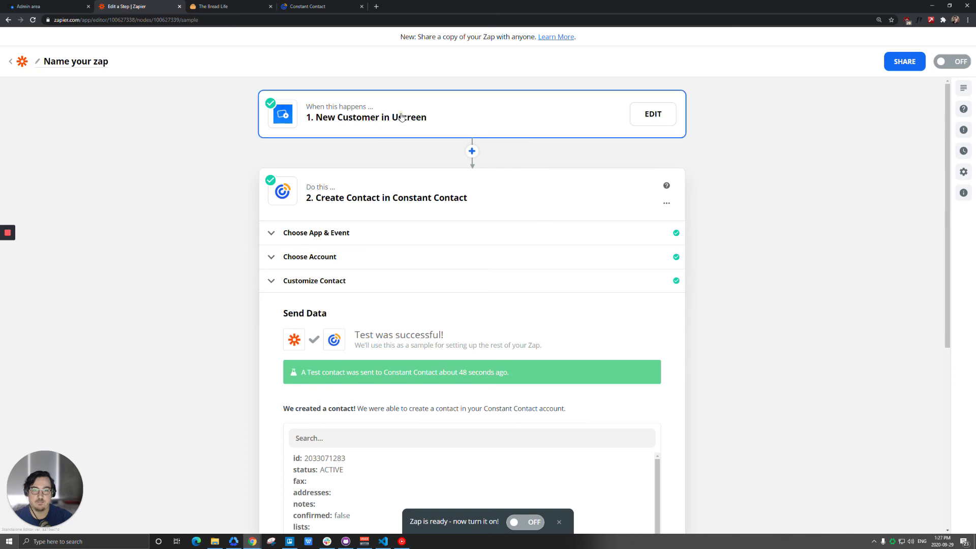